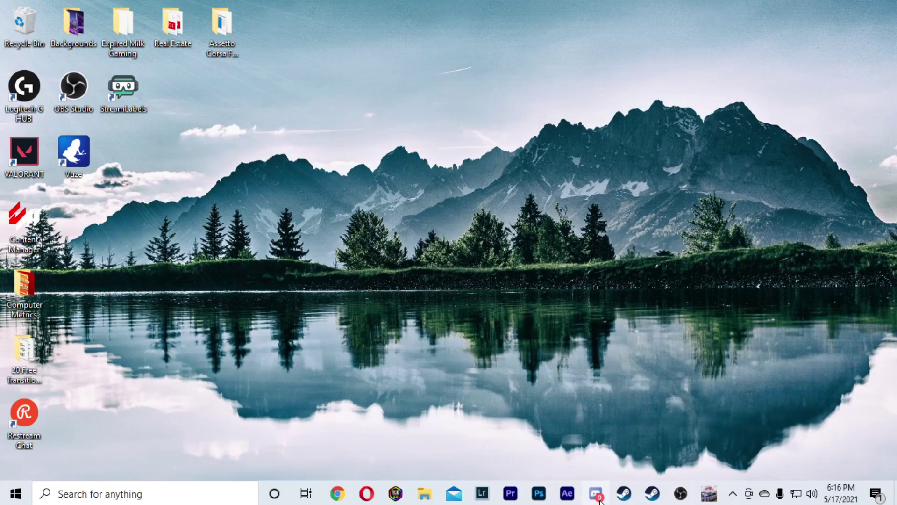
Bring Discord forward and scroll carx_photography to the EM s13 silvia post with s13r_10670491.knvis.
mouse_move(597, 502)
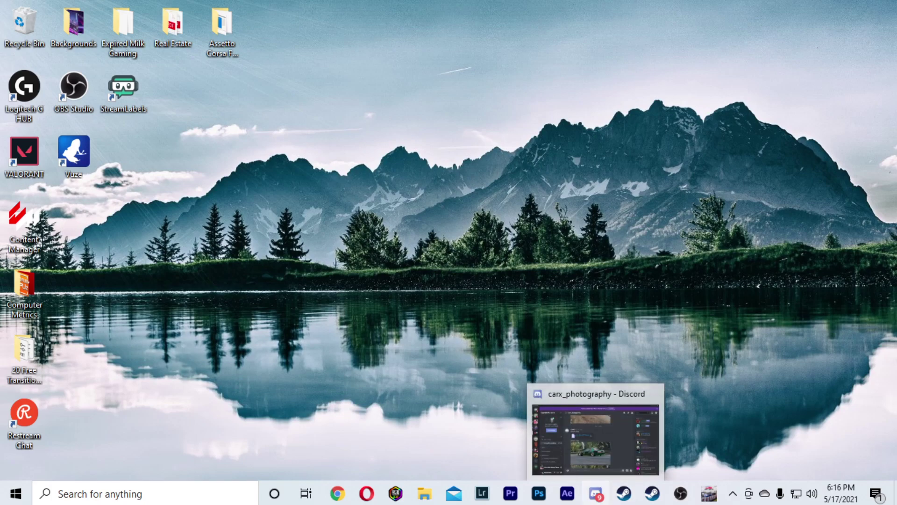
left_click(597, 502)
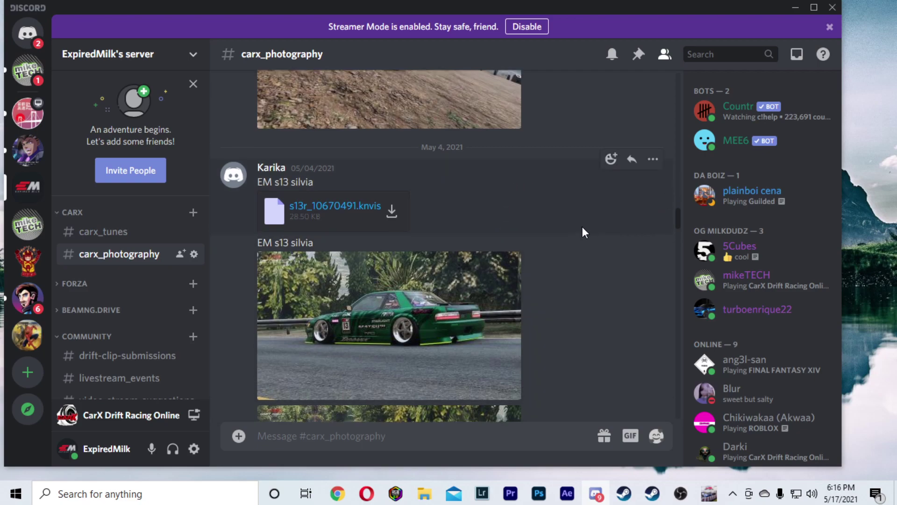
scroll(580, 233, "up", 4)
scroll(552, 260, "down", 2)
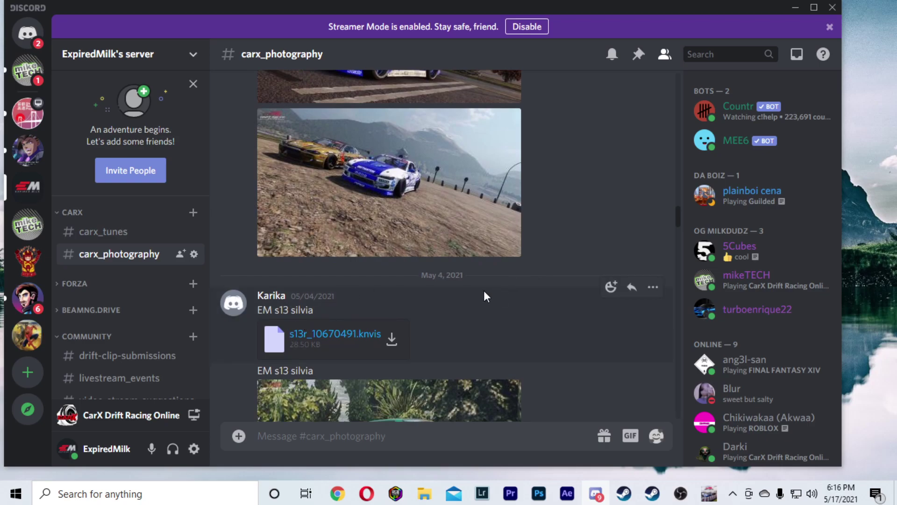
scroll(504, 291, "up", 12)
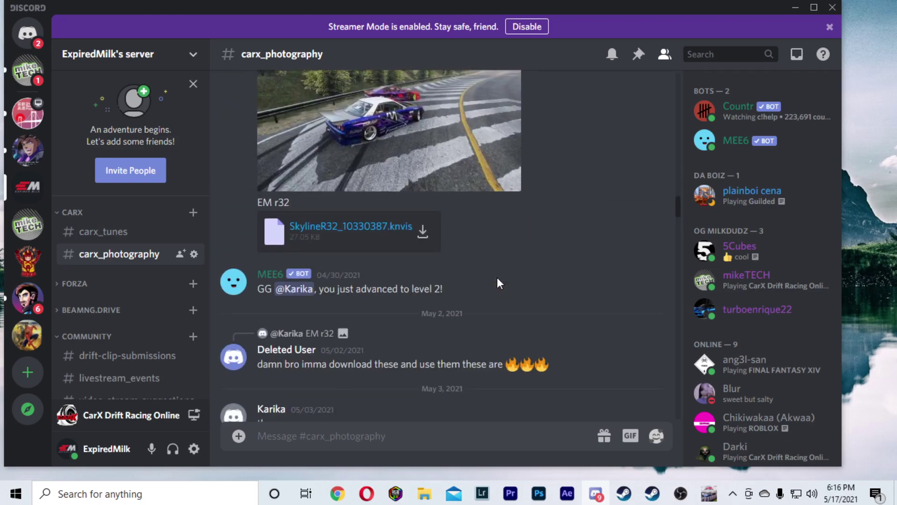
scroll(497, 277, "up", 5)
scroll(431, 297, "up", 3)
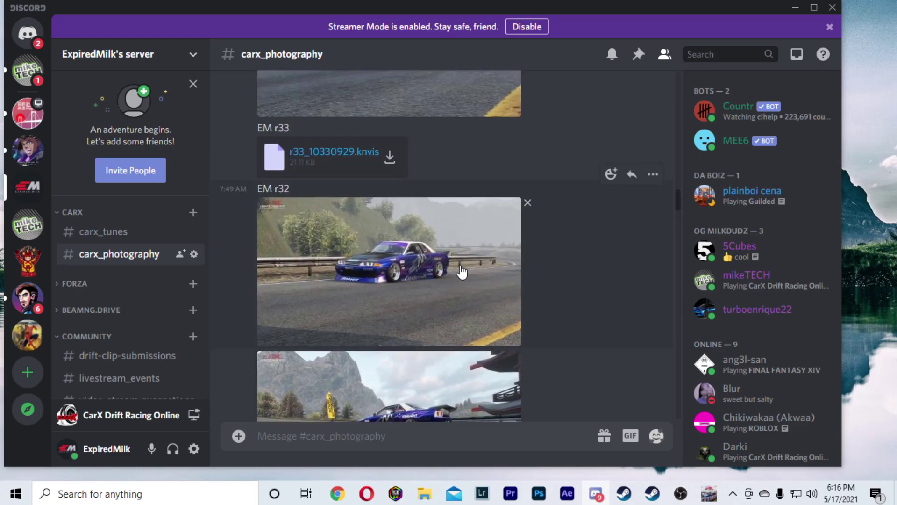
scroll(496, 252, "down", 10)
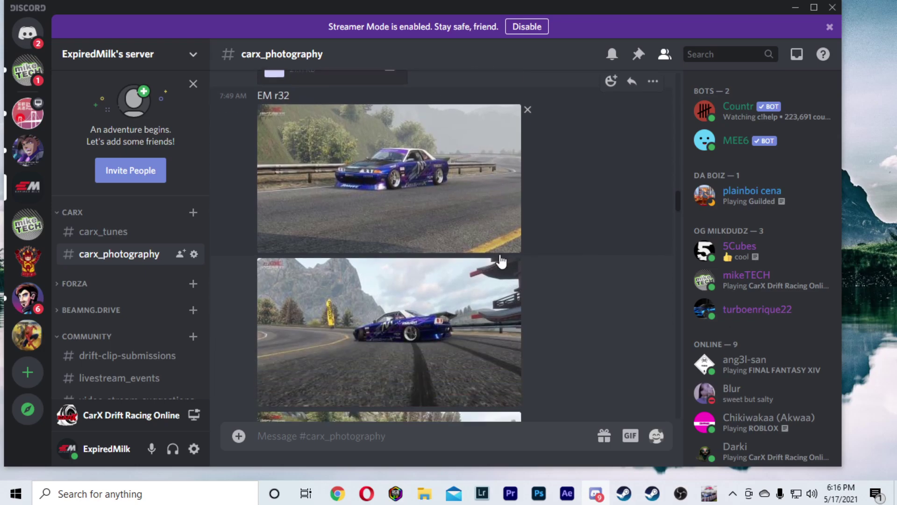
scroll(494, 250, "down", 15)
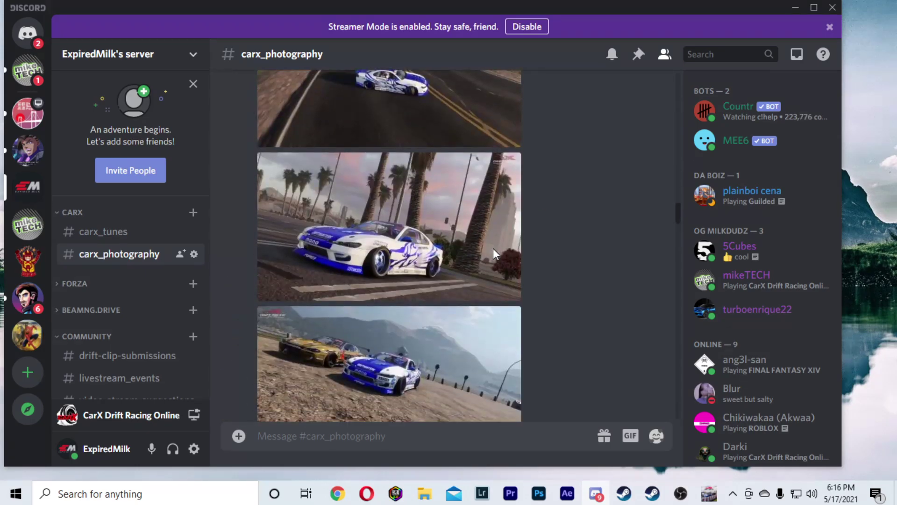
scroll(543, 254, "up", 3)
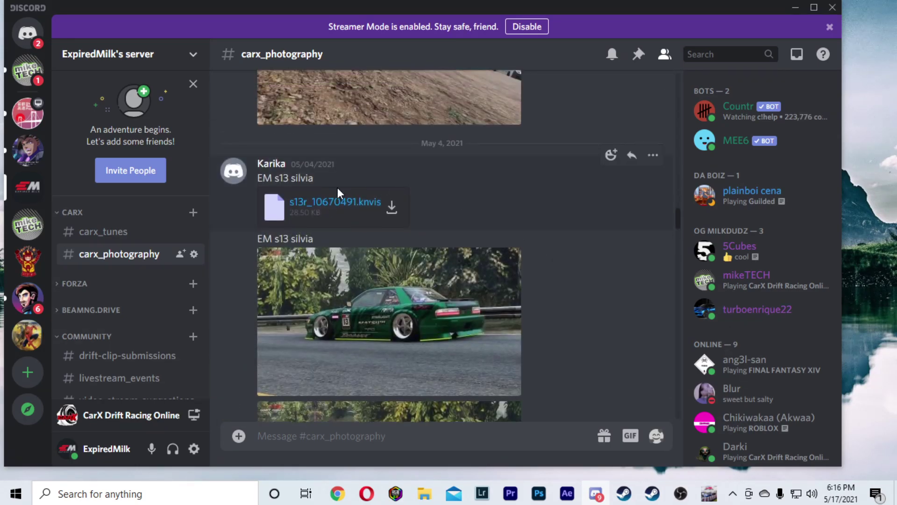
scroll(430, 258, "up", 2)
scroll(406, 240, "down", 7)
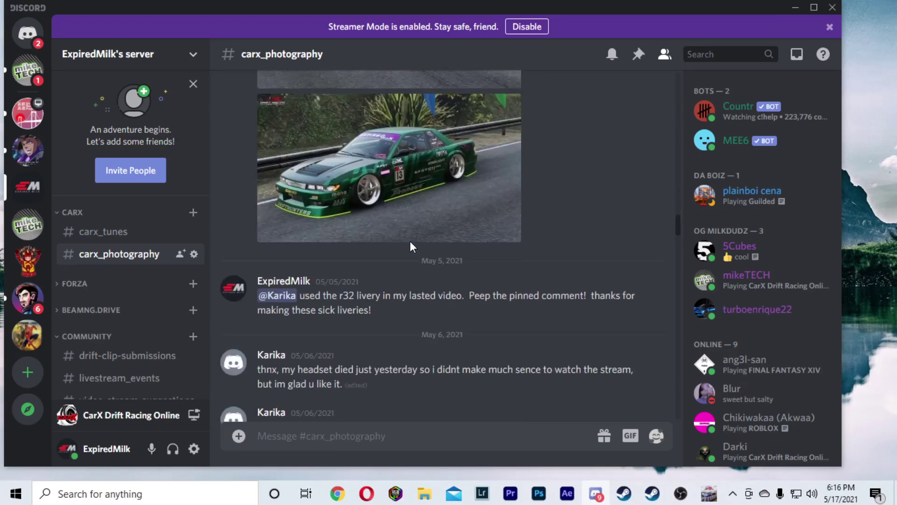
scroll(427, 210, "up", 6)
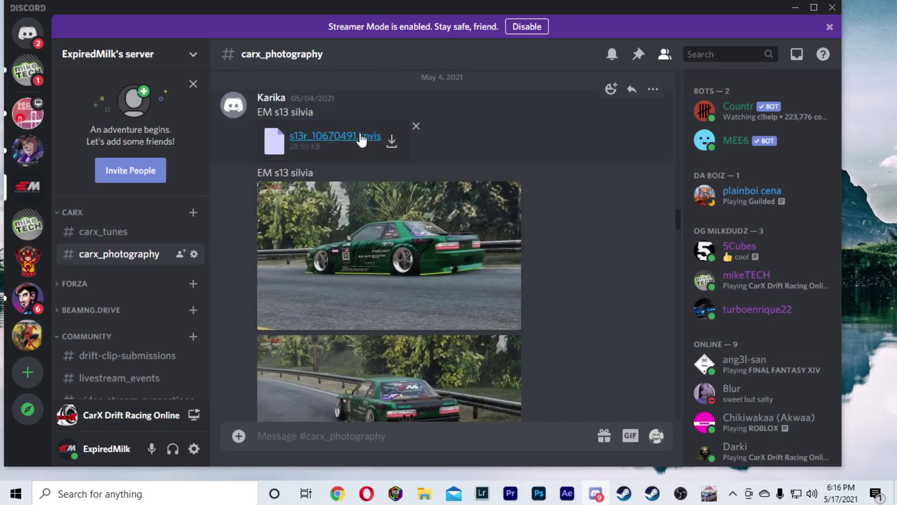
Download s13r_10670491.knvis from the Discord post, opening it with Google Chrome.
left_click(392, 141)
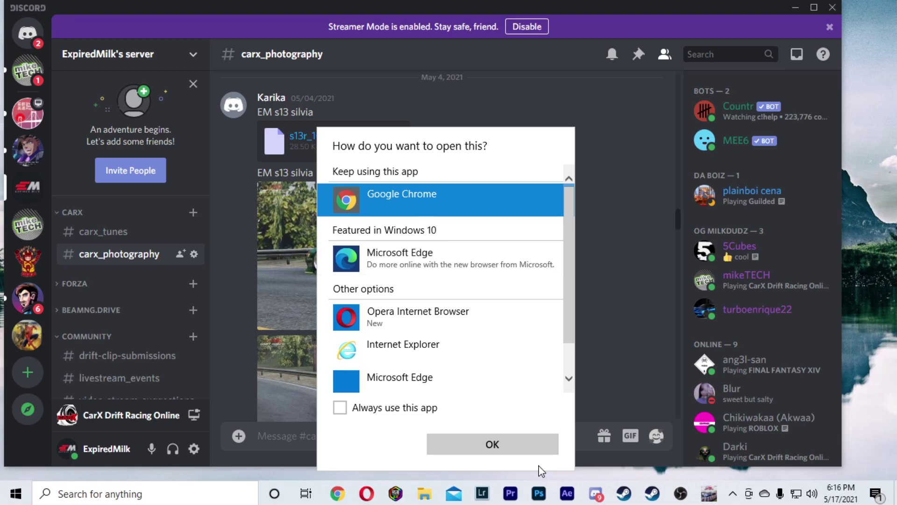
left_click(512, 443)
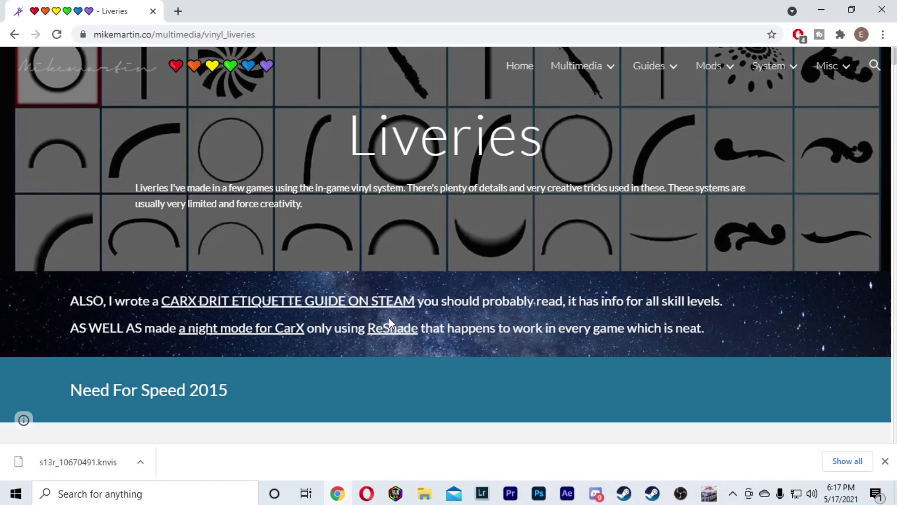
left_click(272, 36)
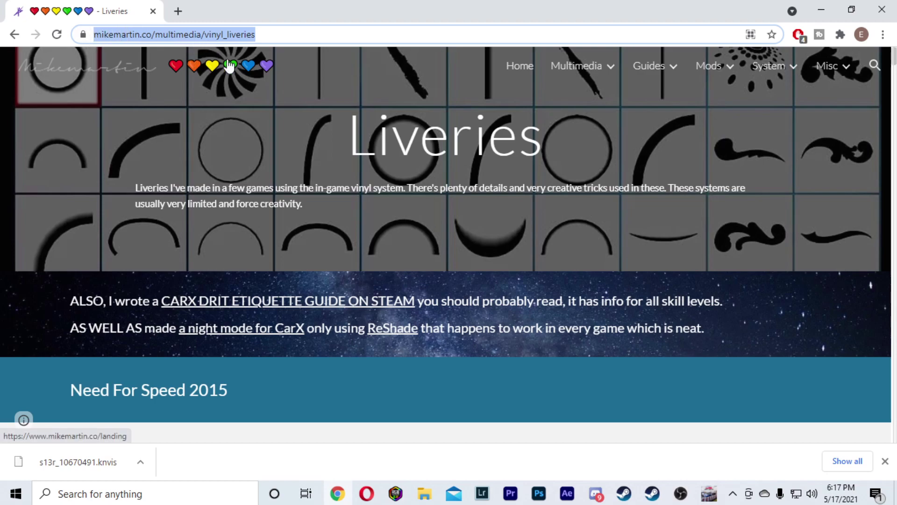
Scroll the Liveries page past the Download KINO .knvis links, then bring up File Explorer at This PC.
left_click(895, 135)
scroll(842, 154, "down", 15)
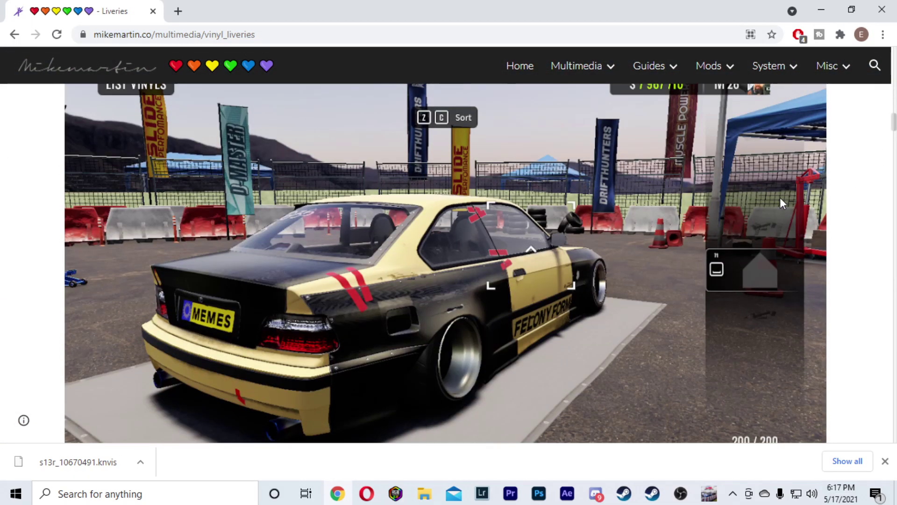
scroll(841, 157, "up", 20)
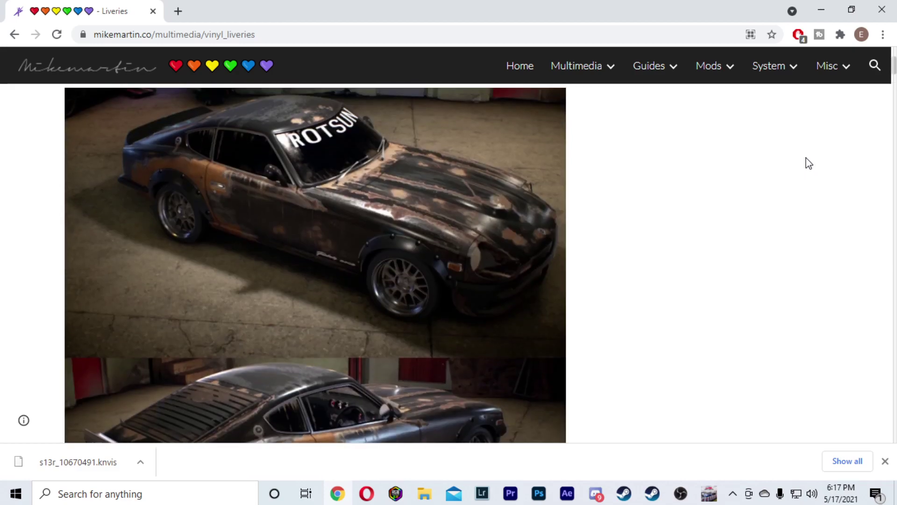
scroll(804, 158, "down", 15)
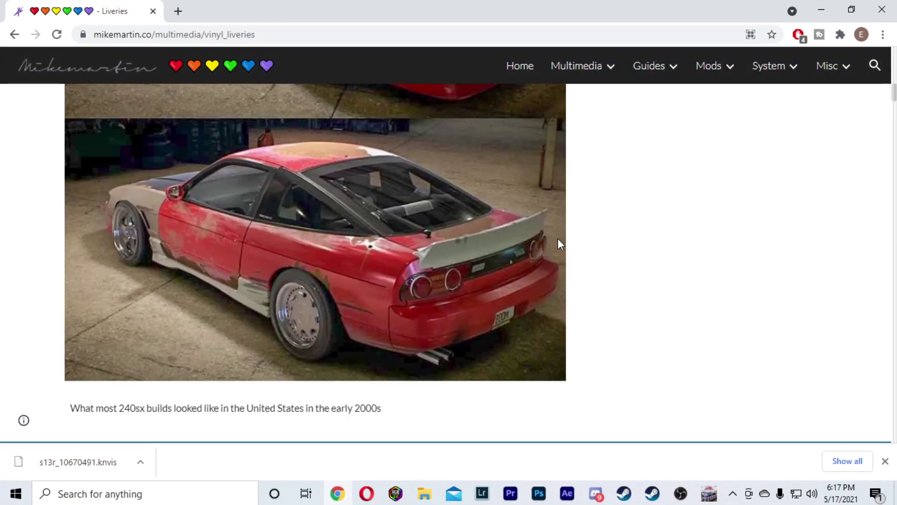
scroll(558, 238, "down", 8)
scroll(228, 238, "up", 2)
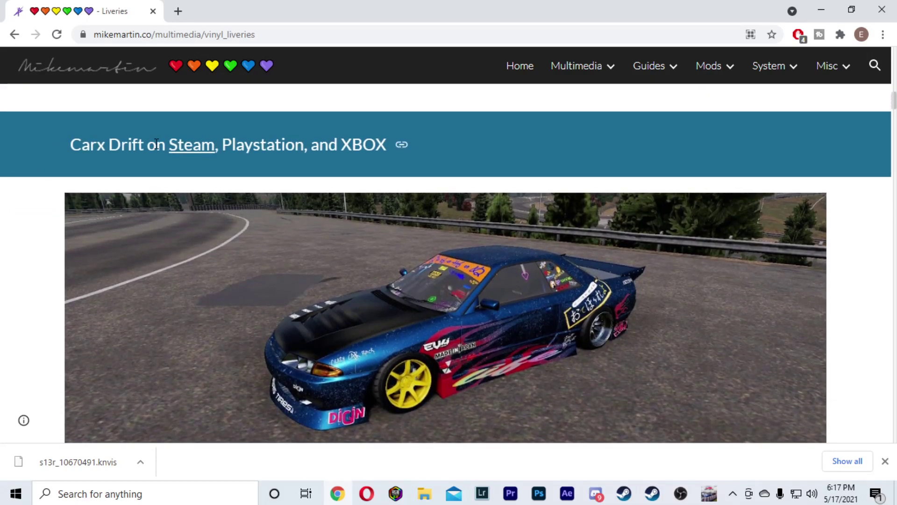
scroll(523, 176, "down", 5)
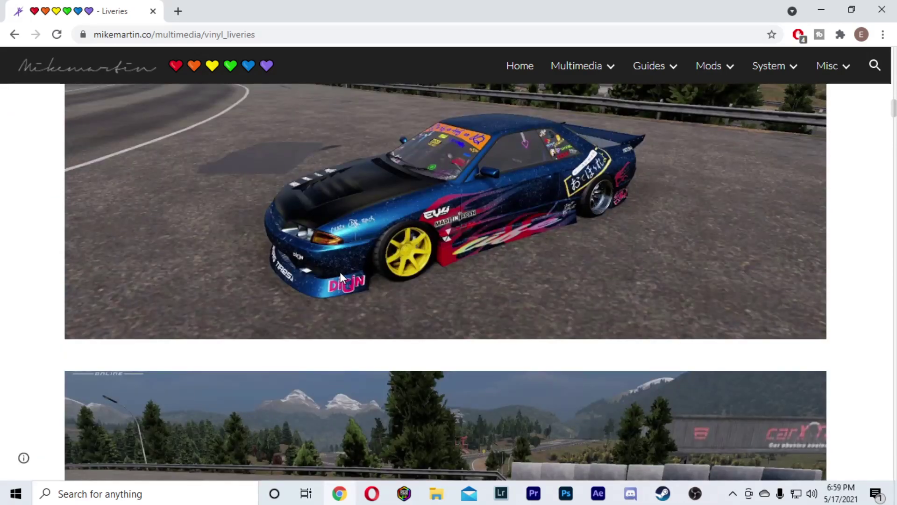
scroll(342, 276, "down", 20)
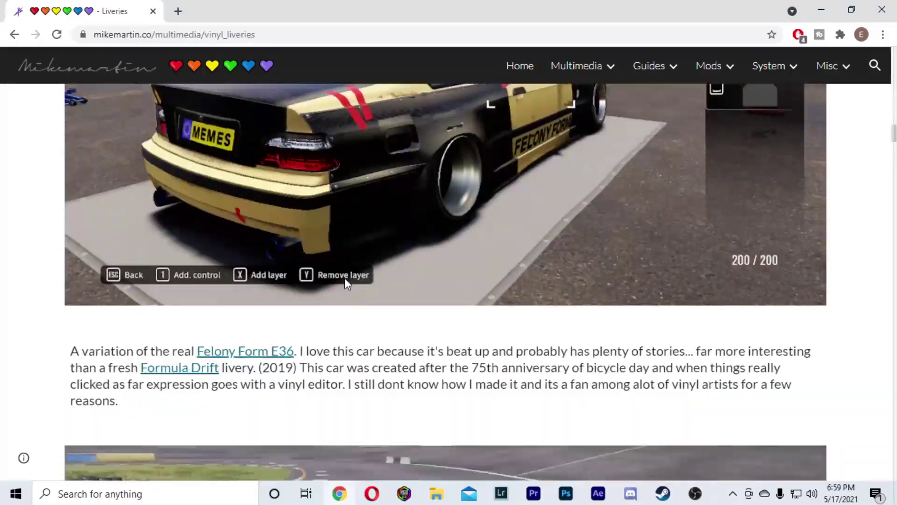
scroll(384, 267, "down", 20)
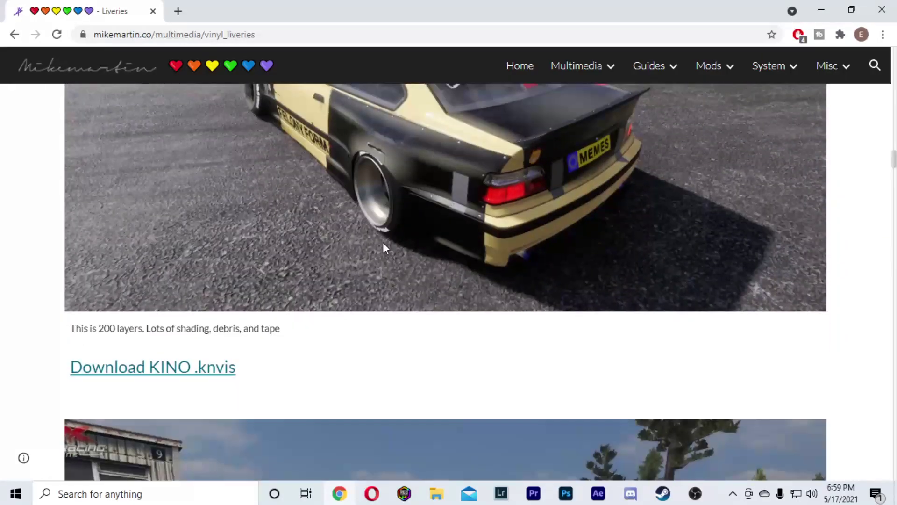
scroll(398, 269, "down", 20)
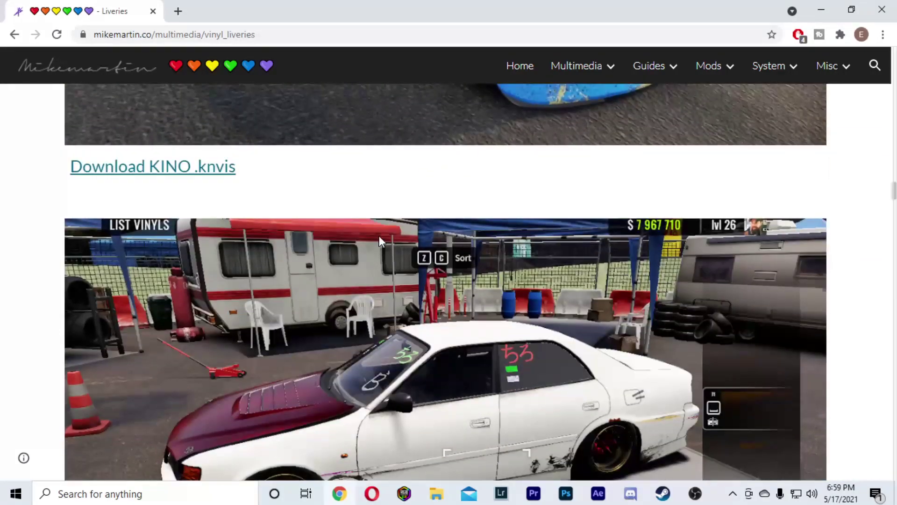
scroll(366, 267, "up", 8)
scroll(397, 271, "up", 5)
scroll(393, 265, "down", 3)
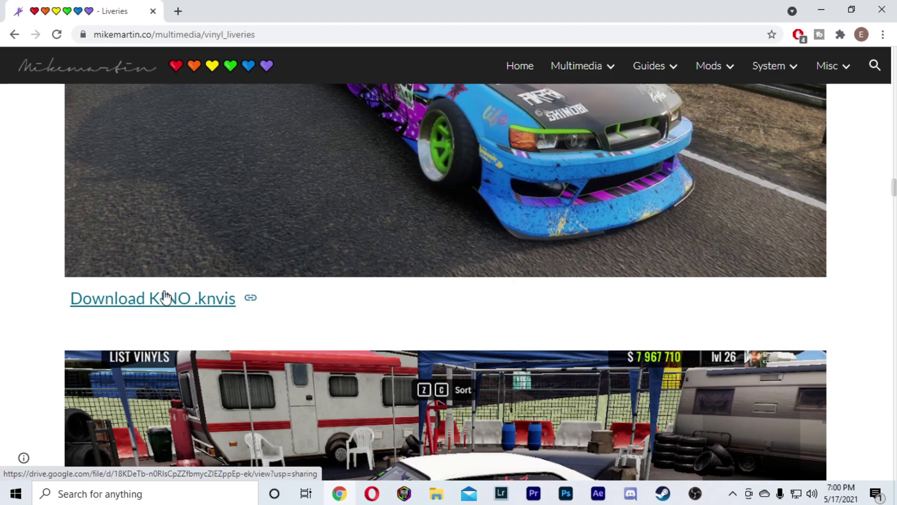
scroll(506, 260, "down", 20)
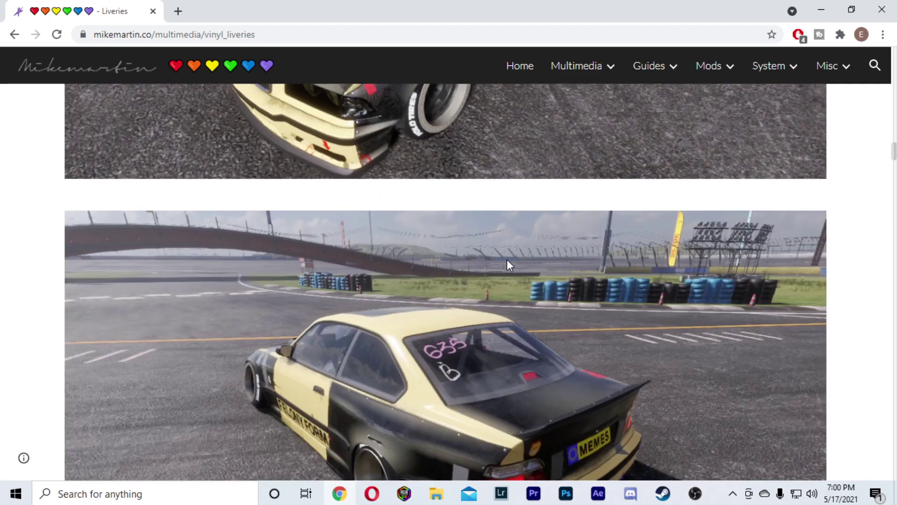
scroll(513, 259, "down", 5)
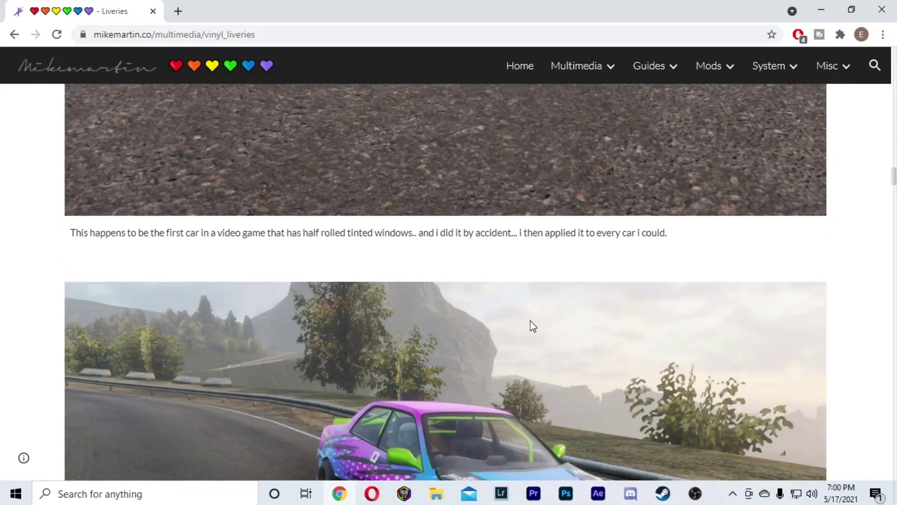
scroll(531, 325, "down", 5)
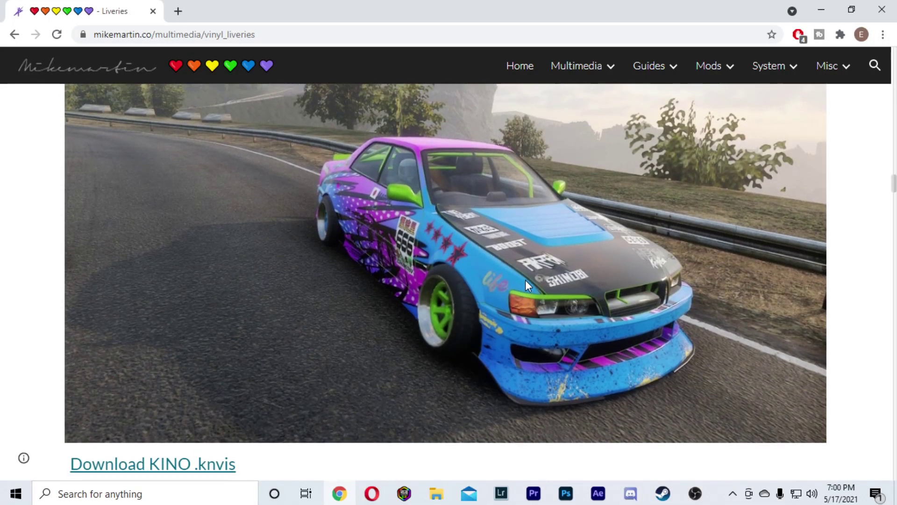
scroll(505, 261, "down", 3)
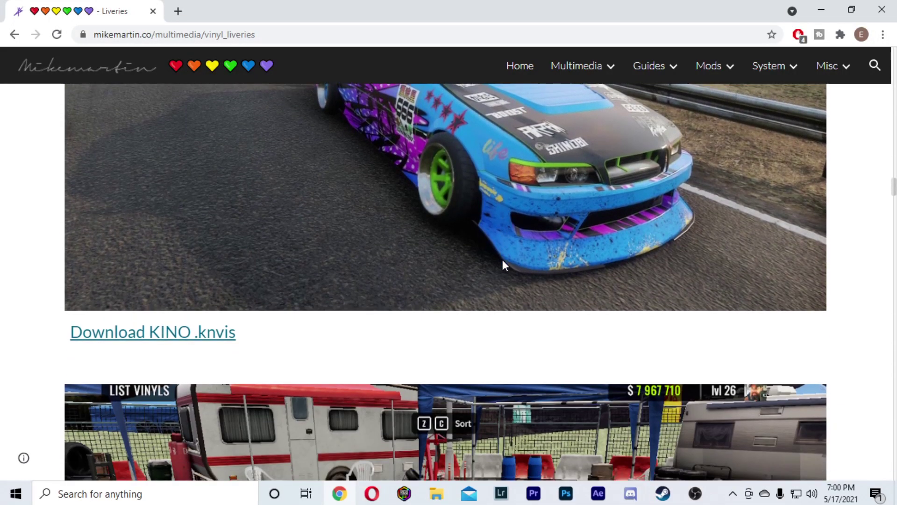
scroll(514, 289, "down", 6)
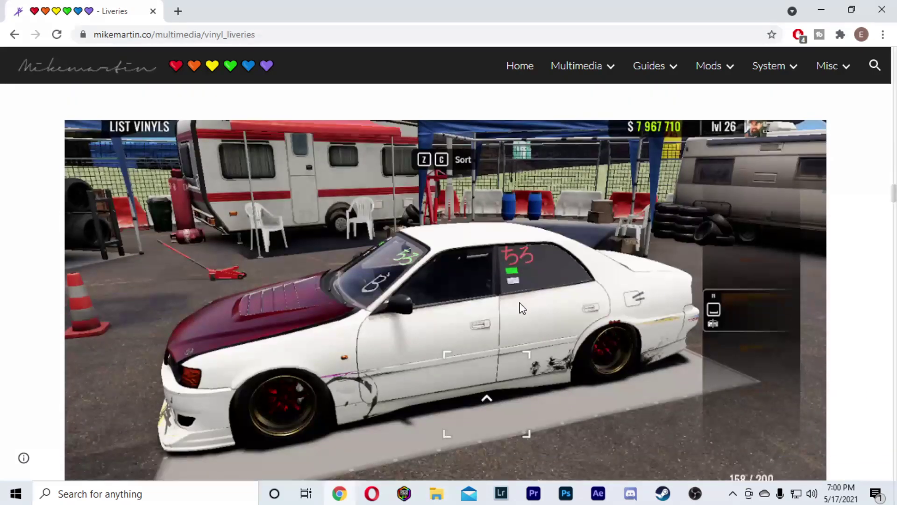
scroll(516, 301, "down", 6)
scroll(516, 302, "up", 12)
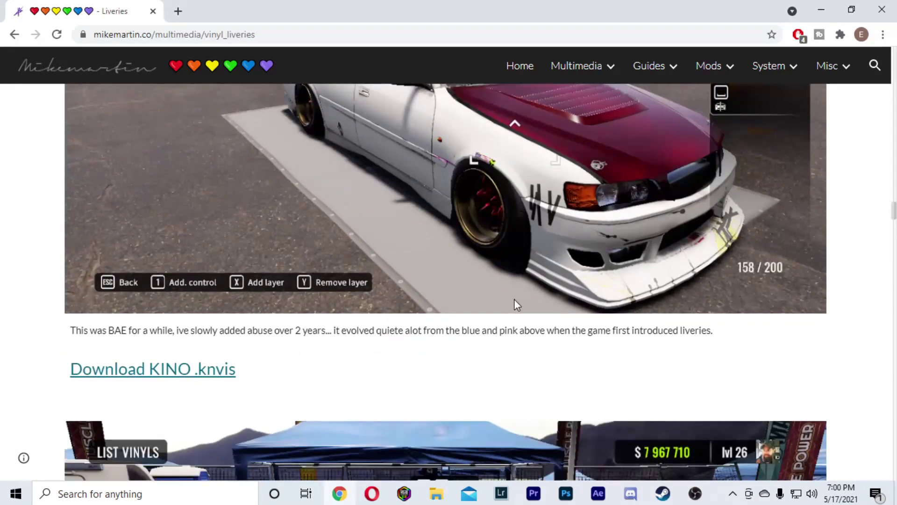
scroll(515, 302, "down", 15)
scroll(513, 300, "down", 15)
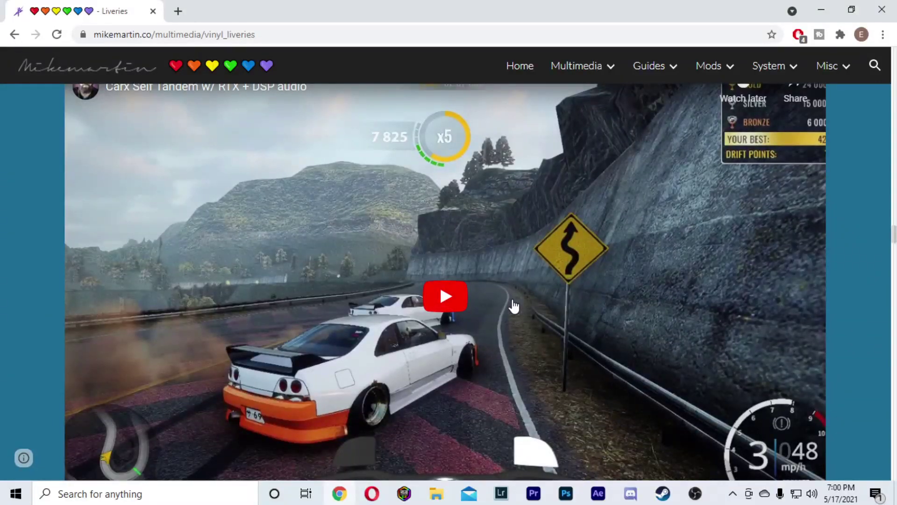
scroll(511, 298, "down", 17)
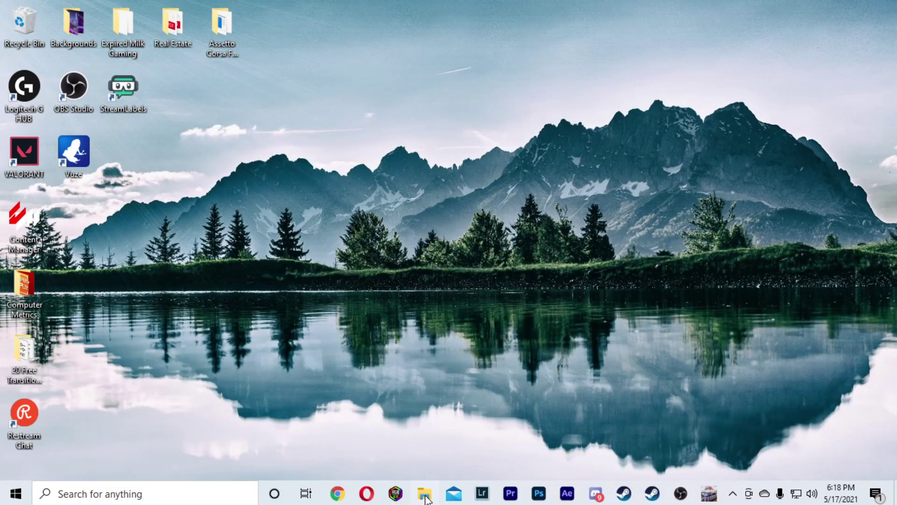
left_click(425, 494)
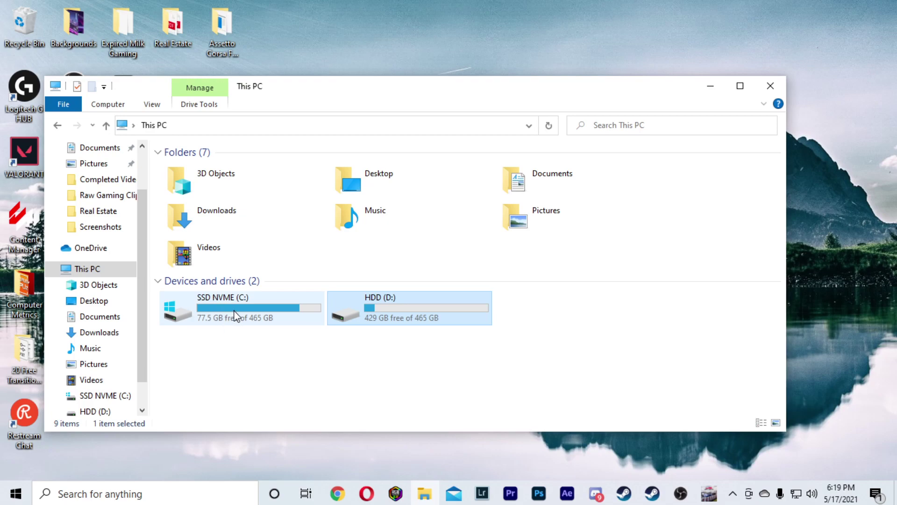
Go from C: via Steam, CarX Drift Racing Online, BepInEx\plugins\KN_Base into visuals, snapped left.
double_click(243, 319)
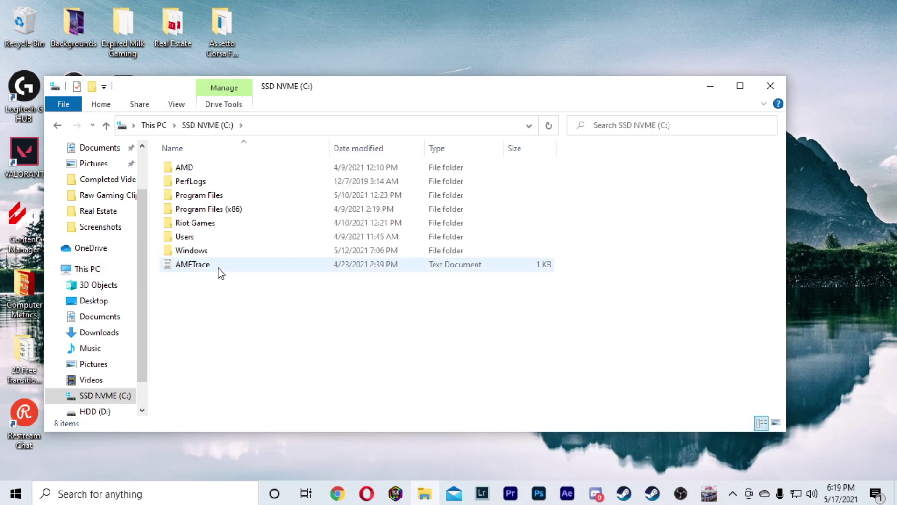
double_click(240, 210)
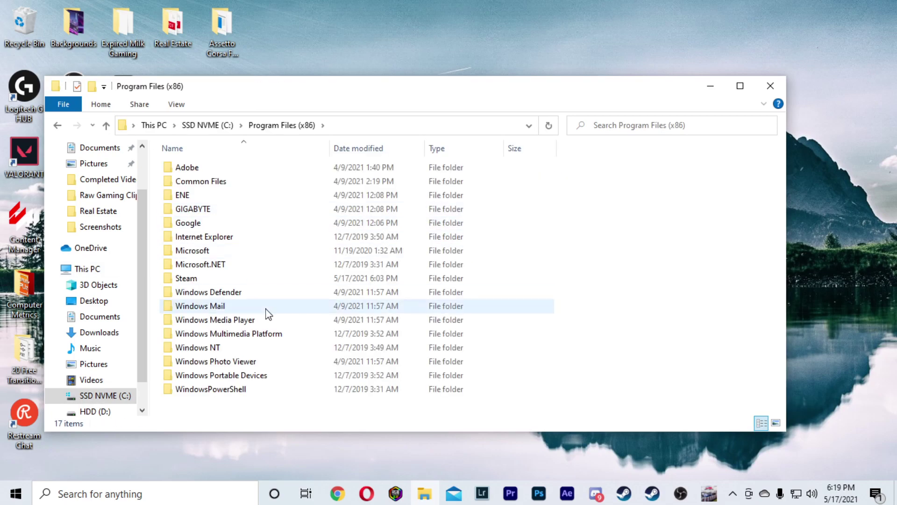
double_click(208, 280)
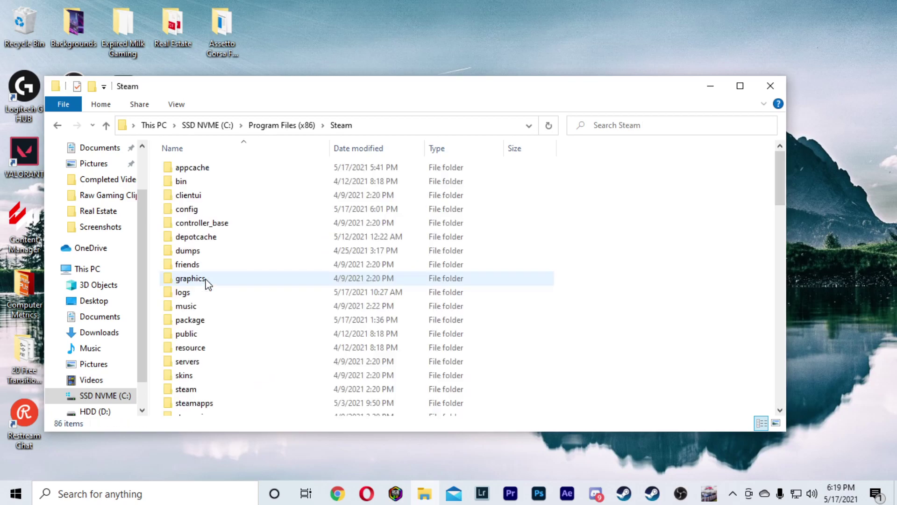
double_click(222, 404)
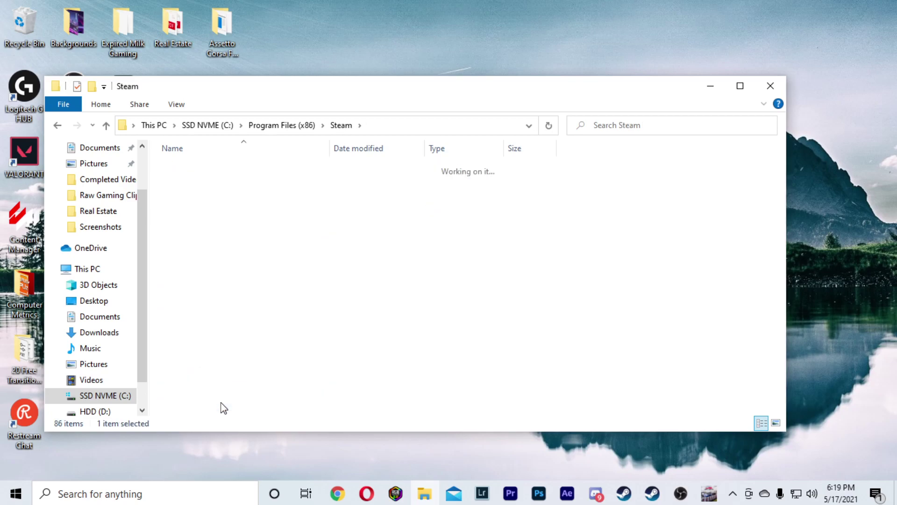
double_click(228, 170)
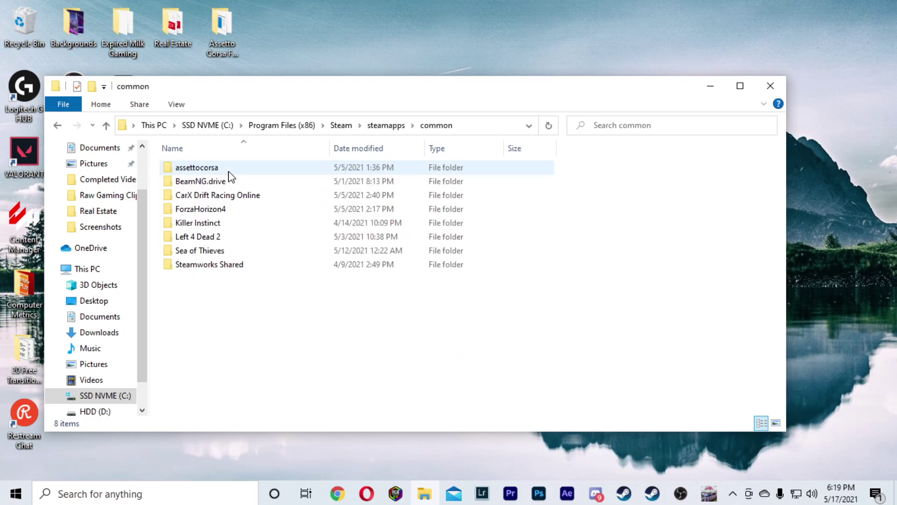
double_click(234, 196)
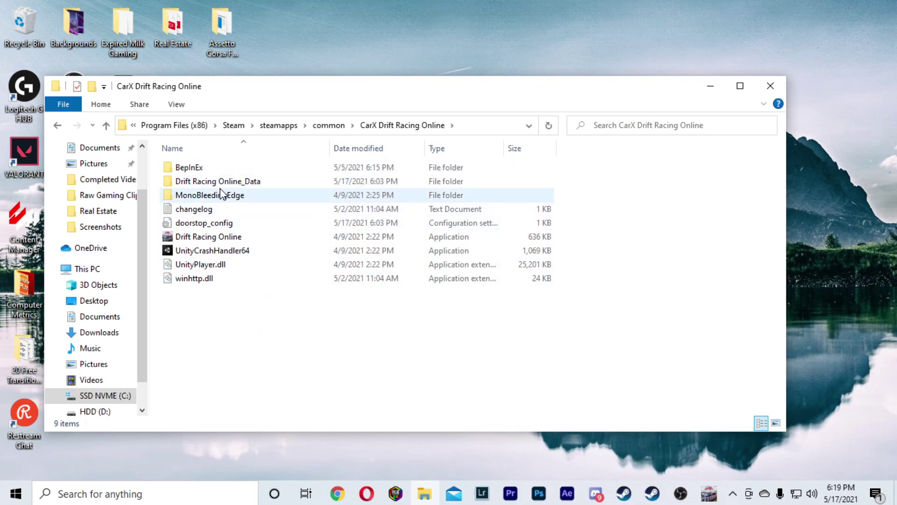
double_click(242, 168)
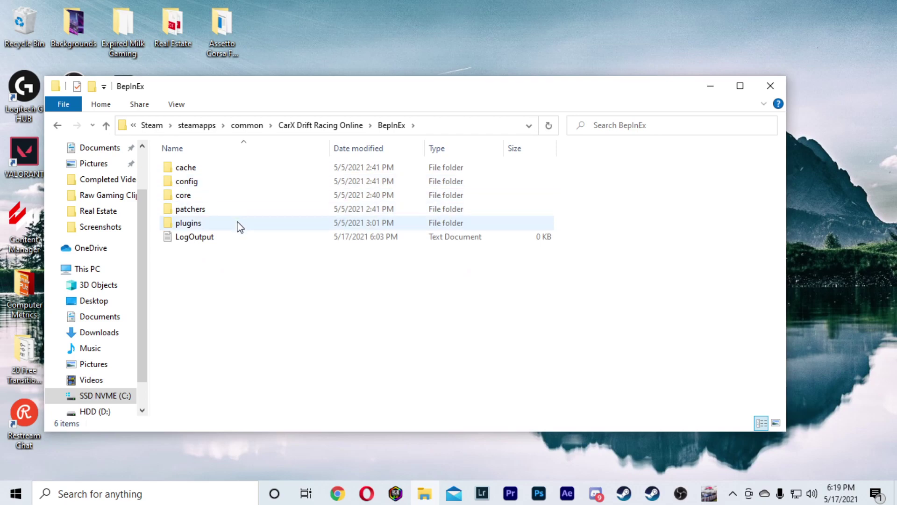
double_click(238, 224)
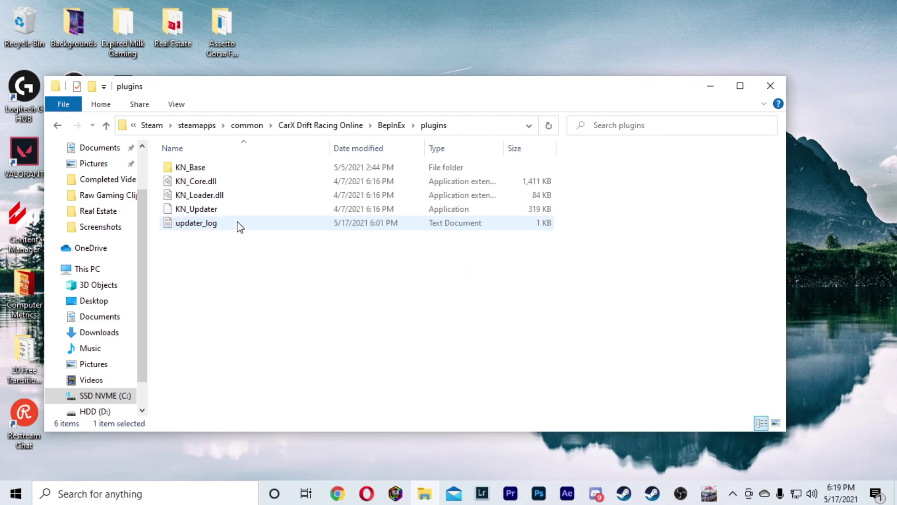
double_click(230, 174)
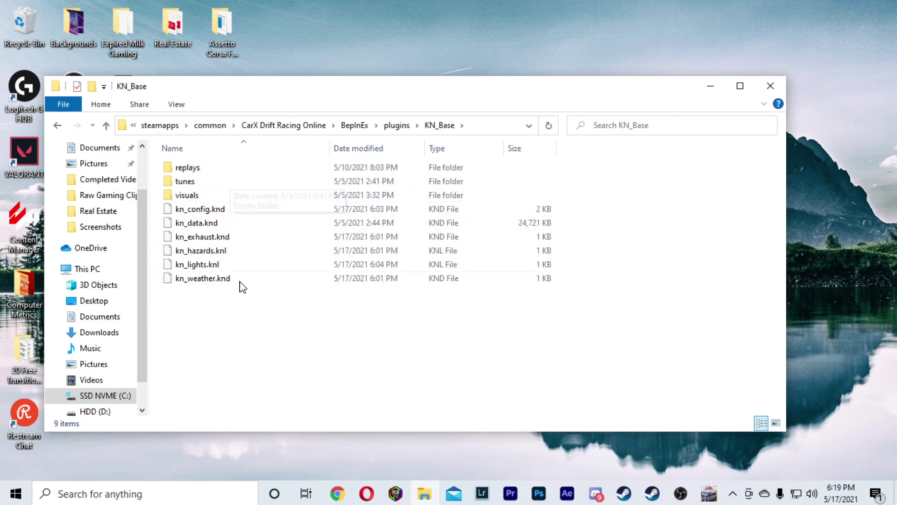
double_click(215, 198)
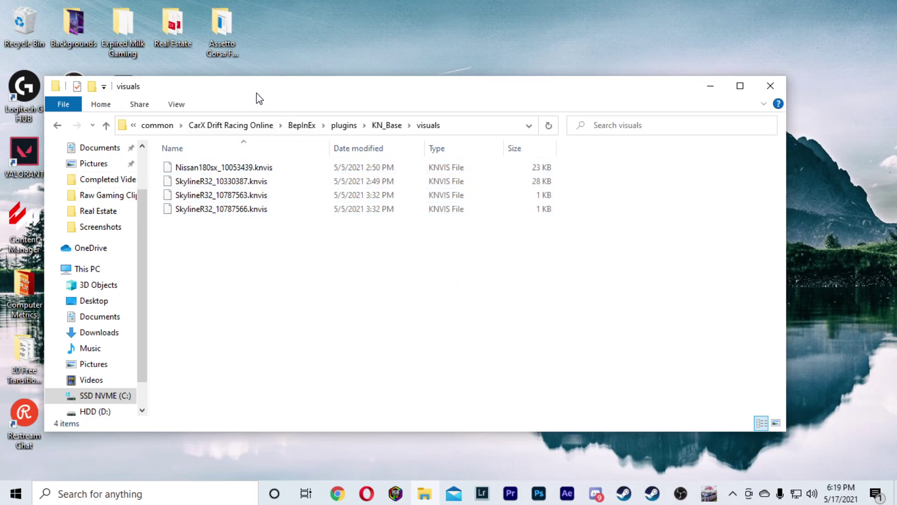
left_click_drag(259, 98, 1, 85)
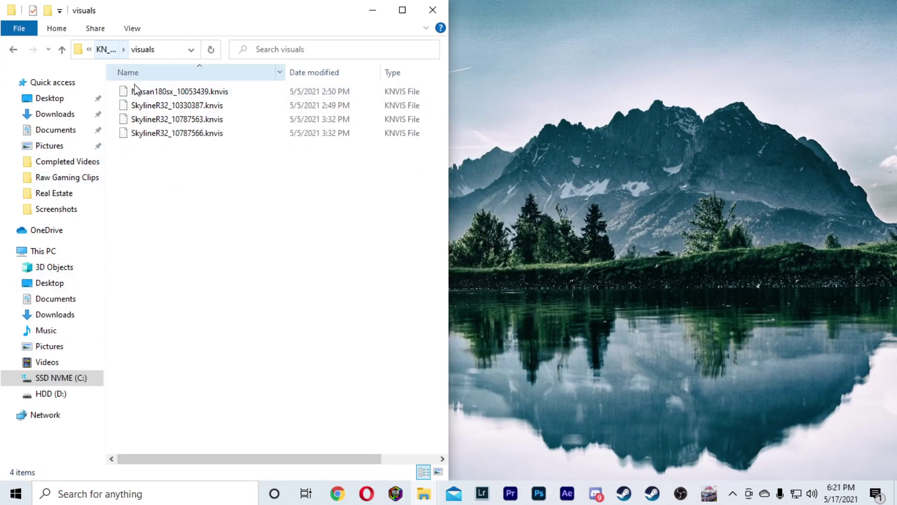
Move s13r_10670491.knvis from Downloads into the visuals folder and close both Explorer windows.
left_click(427, 499)
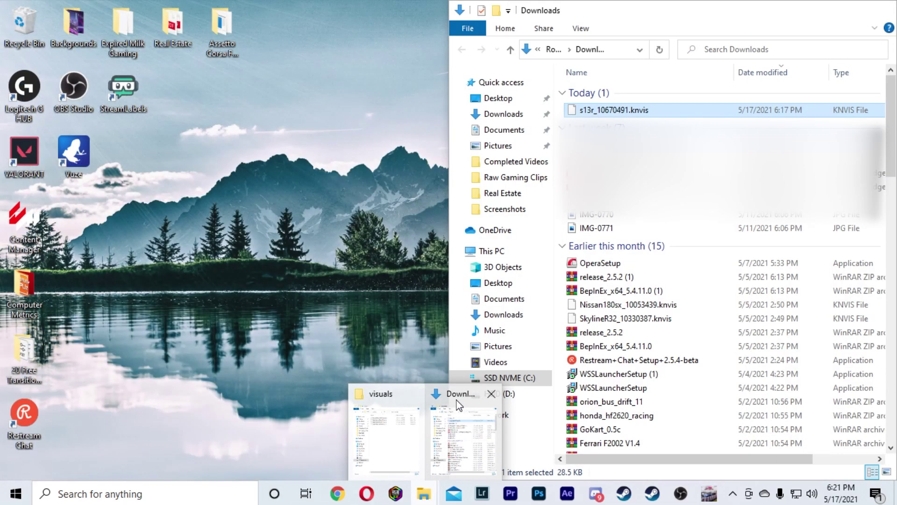
left_click(469, 406)
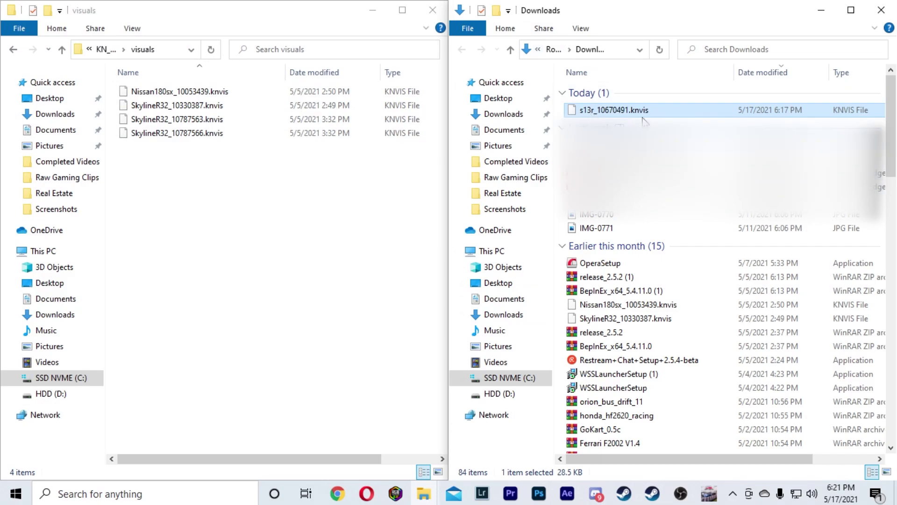
left_click_drag(669, 115, 157, 187)
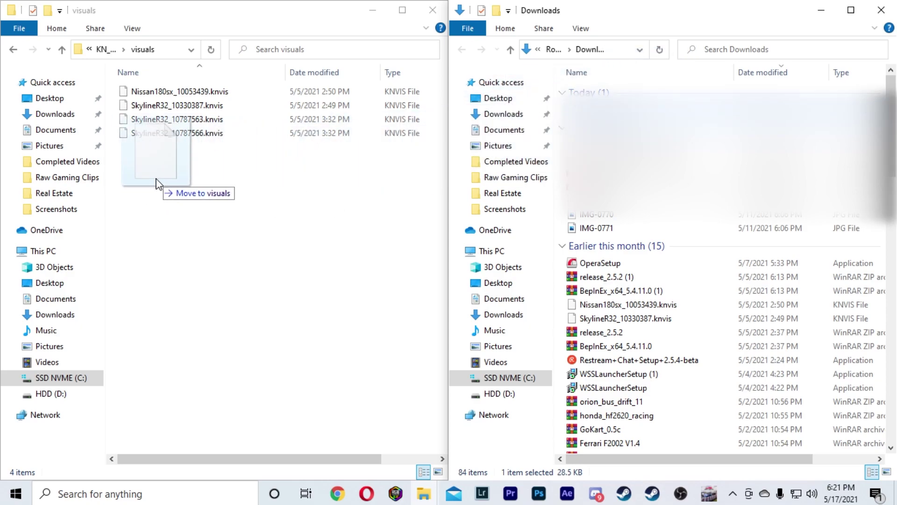
left_click(176, 226)
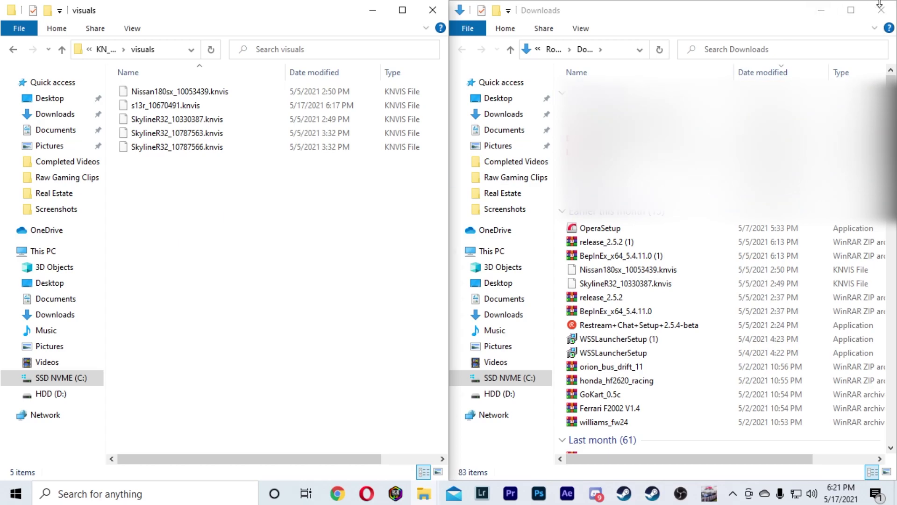
left_click(880, 6)
left_click(432, 10)
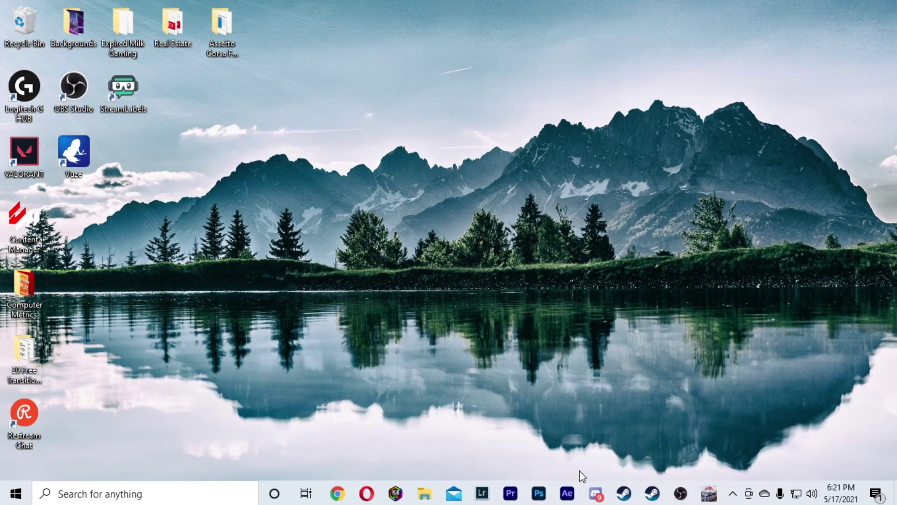
Launch CarX, open the Kino menu with F7, and load s13r_10670491.knvis as the S13R design.
left_click(710, 494)
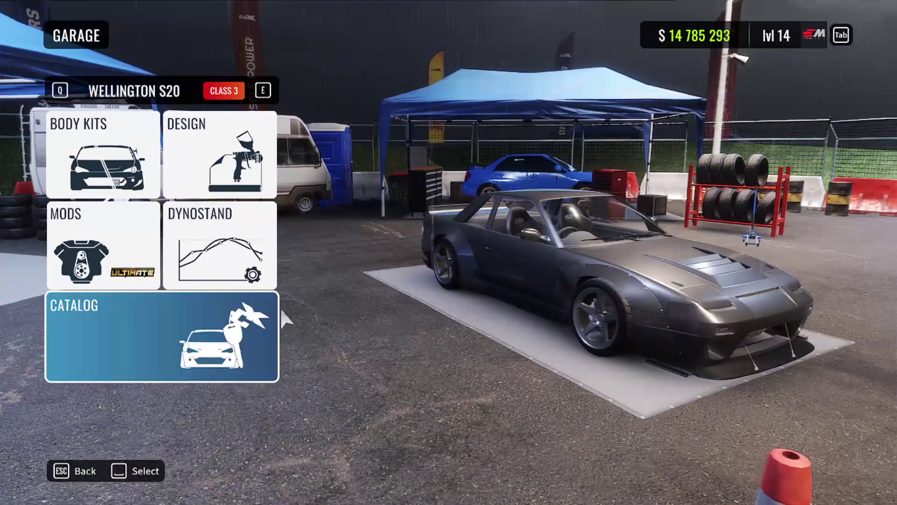
key("F7")
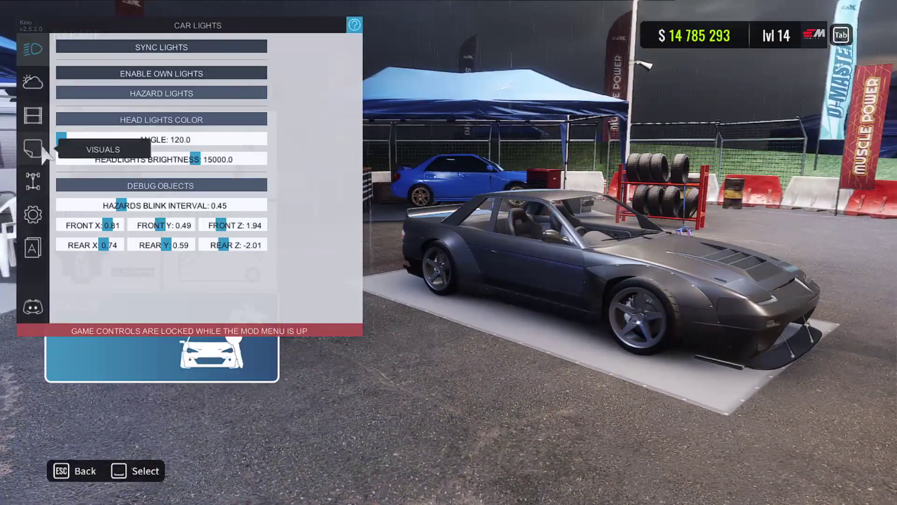
left_click(40, 142)
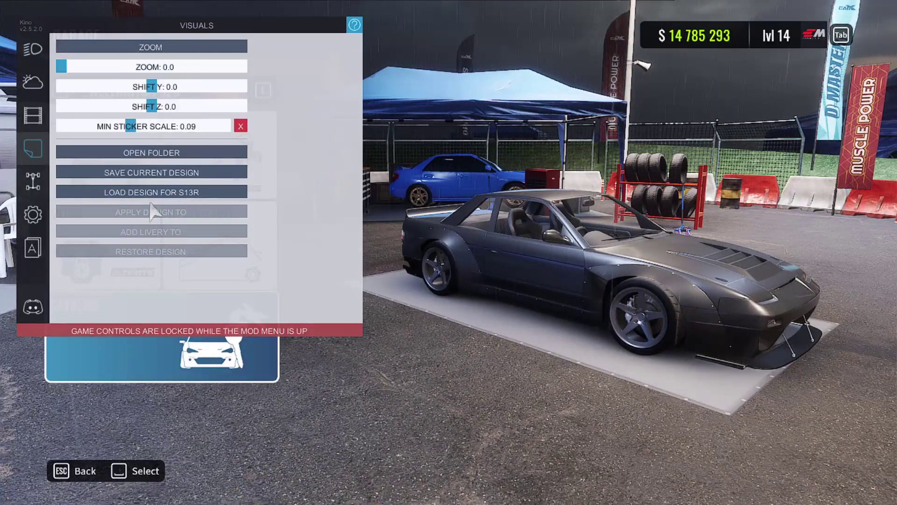
left_click(164, 194)
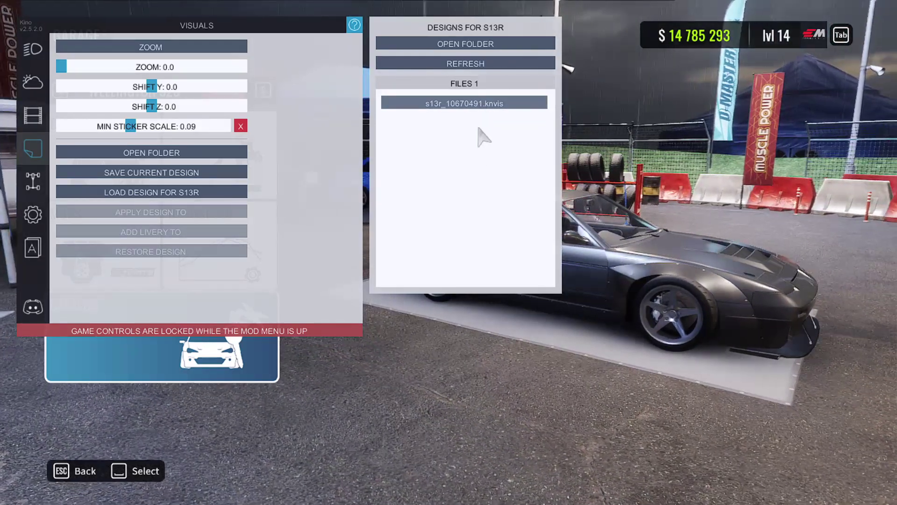
left_click(465, 105)
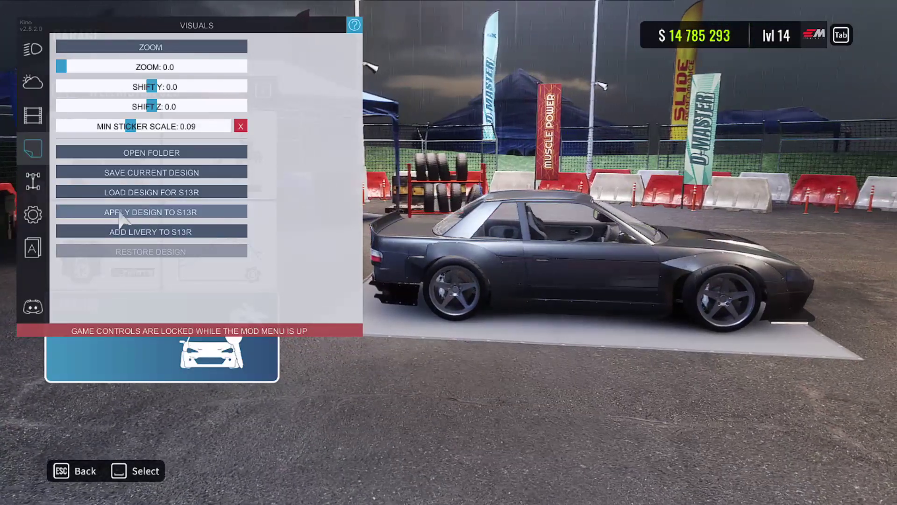
Apply the s13r_10670491 design to the S13R and orbit around the car to inspect it.
left_click(121, 215)
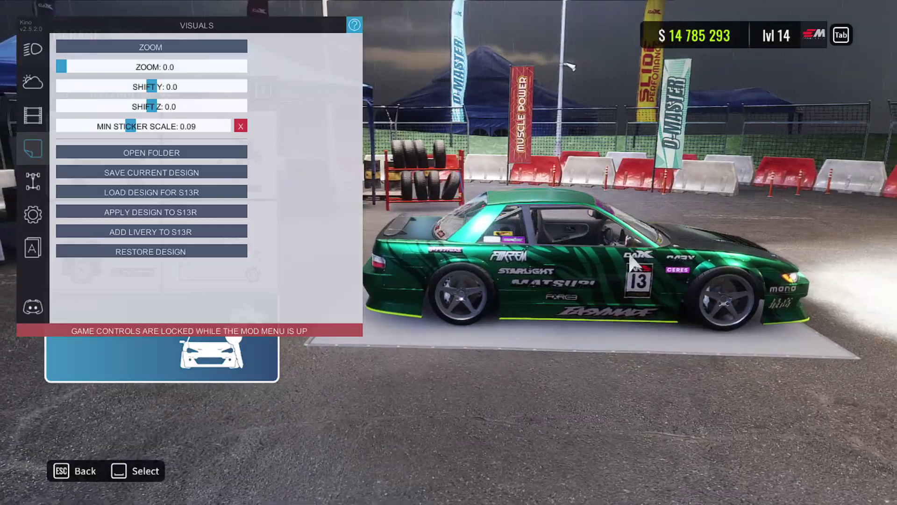
left_click_drag(689, 255, 667, 233)
left_click_drag(710, 279, 500, 283)
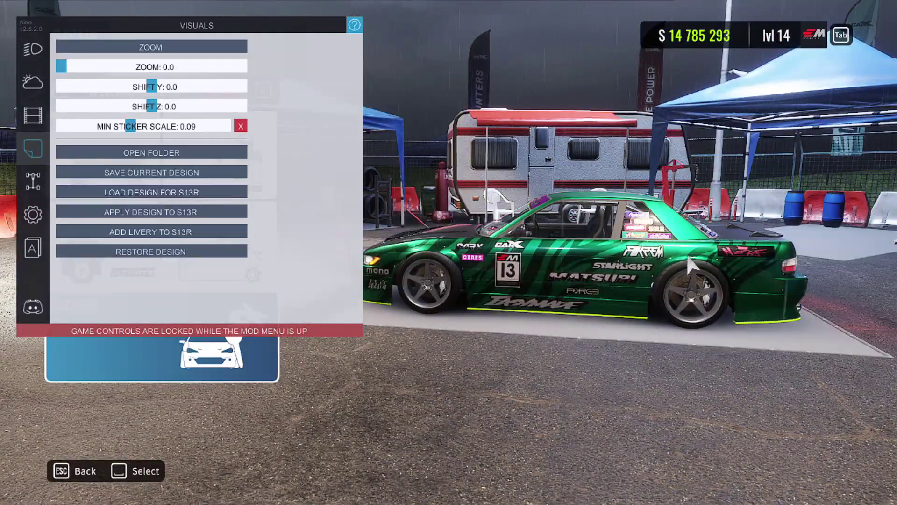
left_click_drag(688, 256, 716, 265)
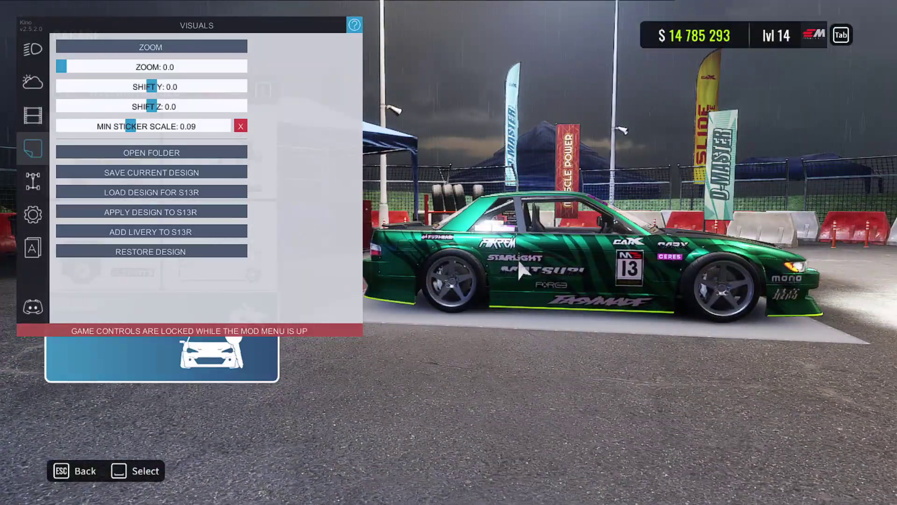
left_click_drag(517, 258, 272, 274)
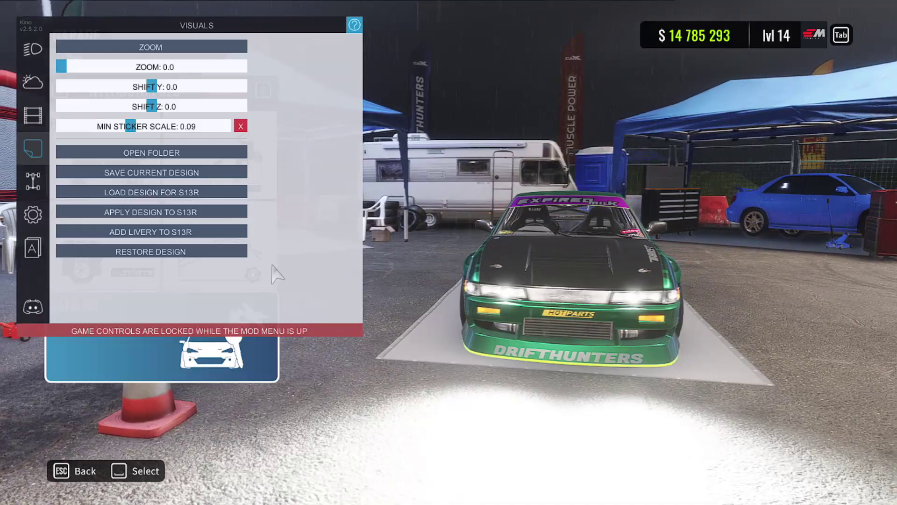